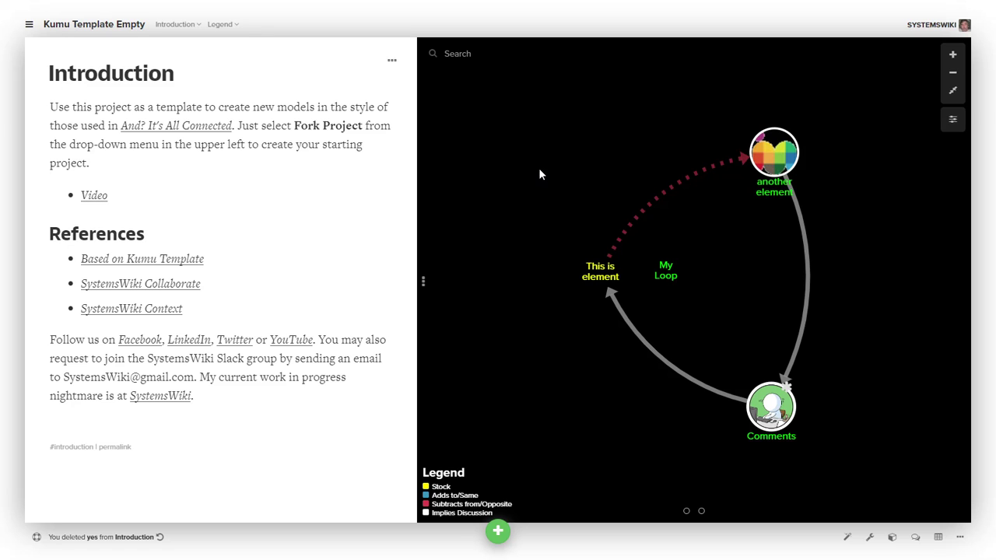
# Add a new element labelled "something" to the map and place it in the empty area above and left of "This is element".
pyautogui.press('c')
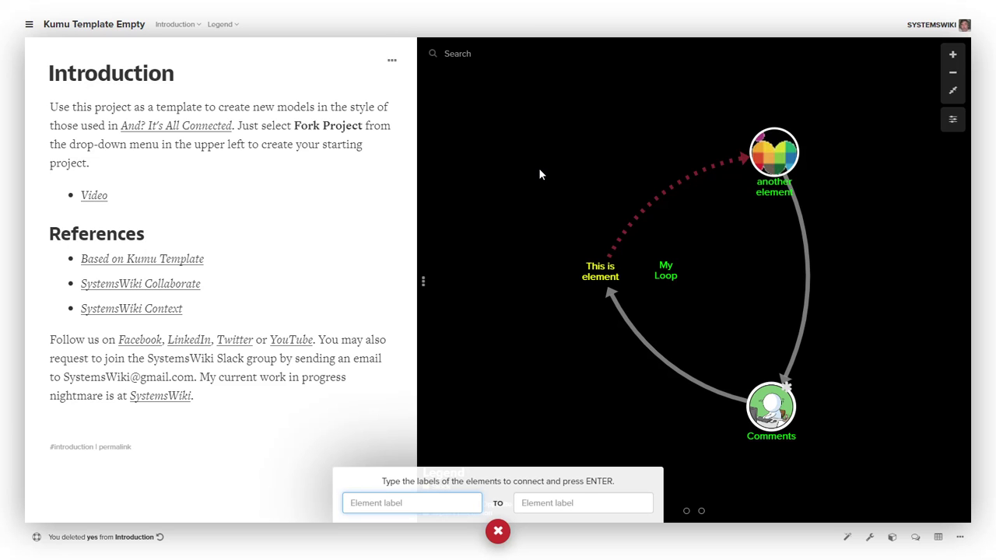
pyautogui.click(498, 532)
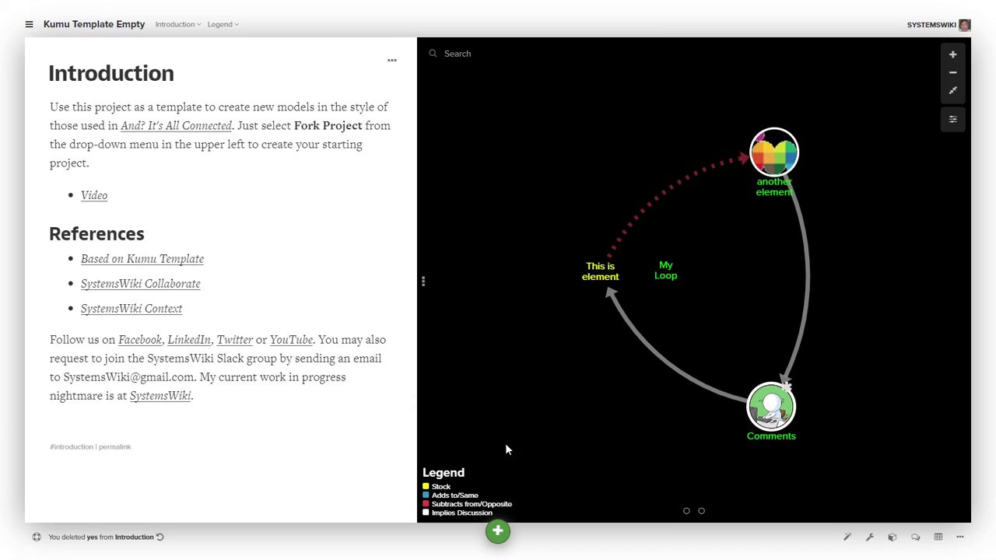
pyautogui.write('esomething')
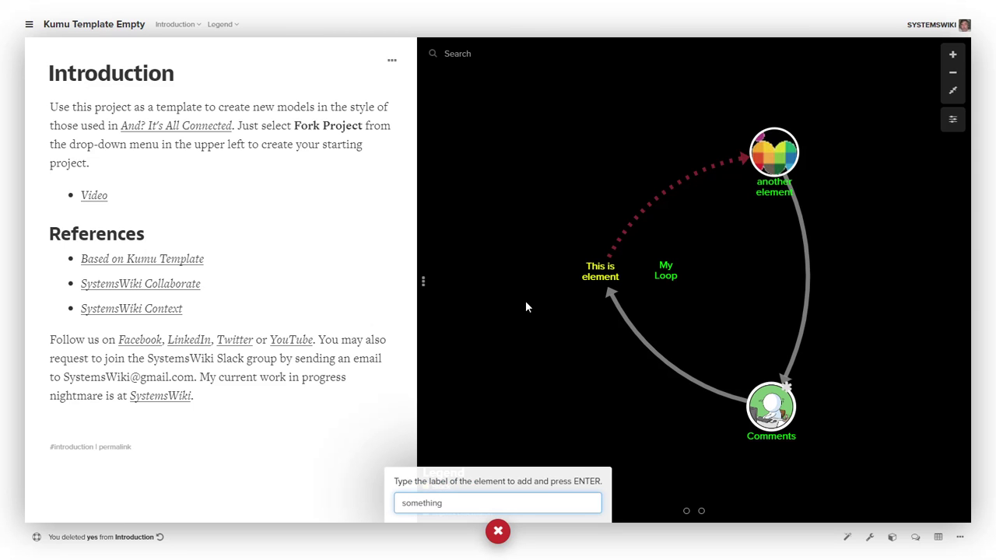
pyautogui.press('Return')
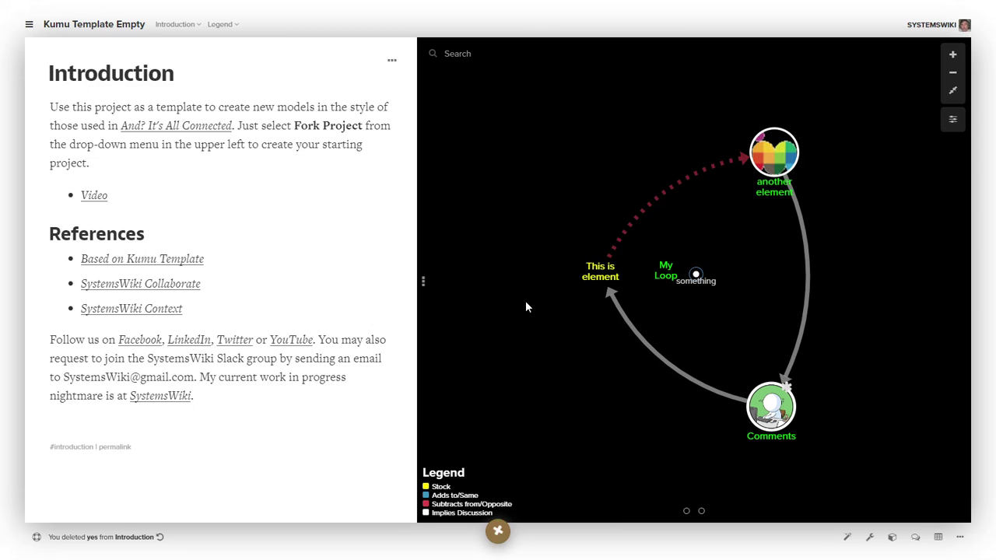
pyautogui.moveTo(698, 275); pyautogui.dragTo(527, 136)
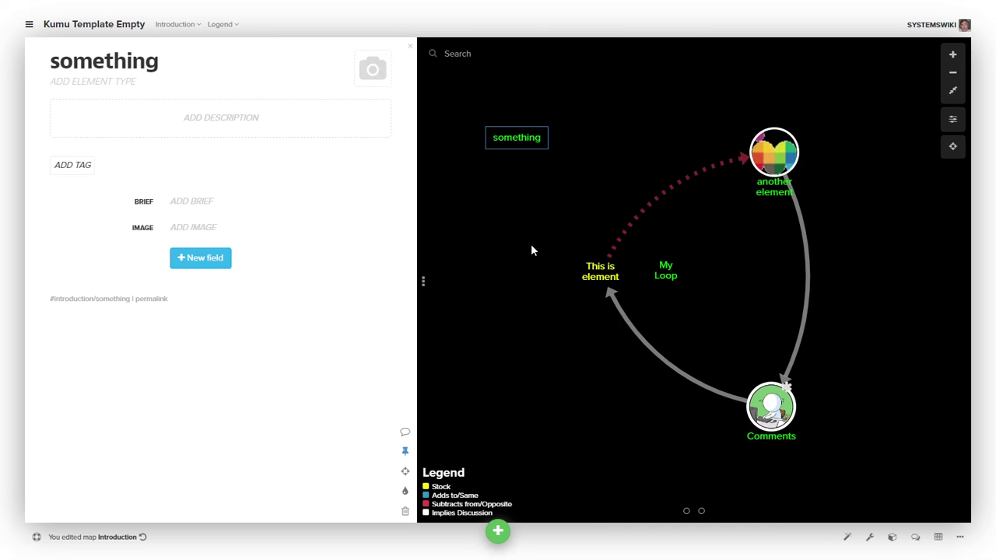
# Delete the "something" element from the map.
pyautogui.press('Delete')
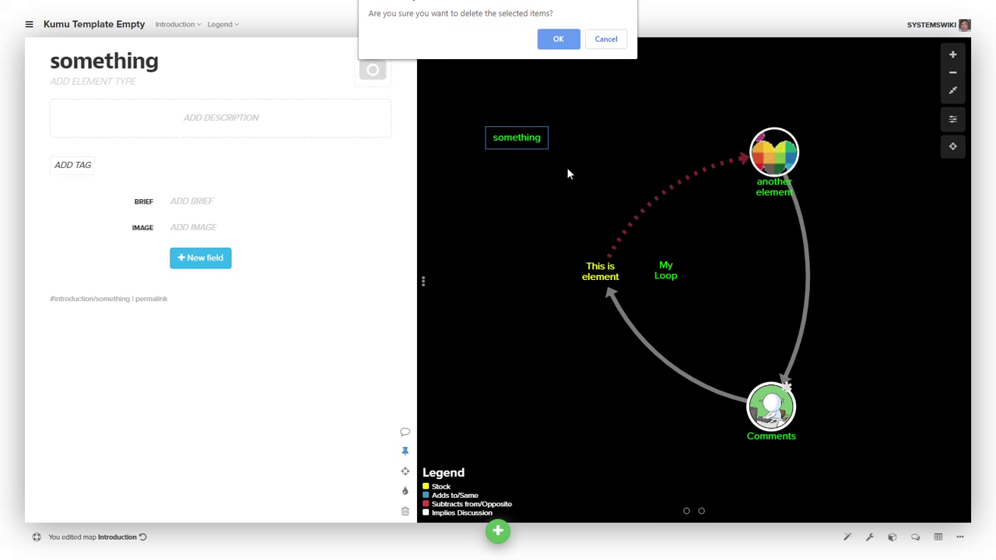
pyautogui.click(558, 40)
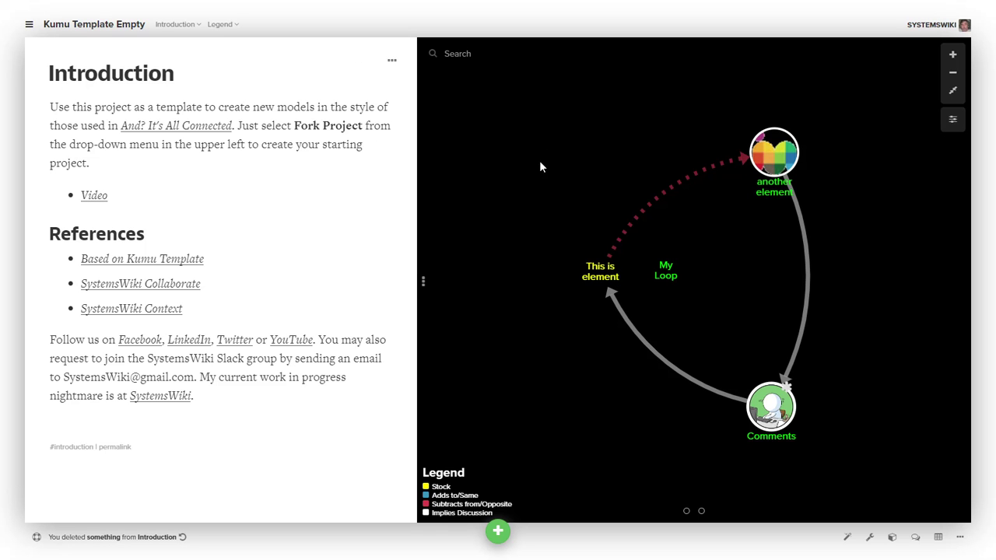
# Review the deleted items in the project's trash, previewing the "undefined" entry, and return to the map.
pyautogui.click(29, 26)
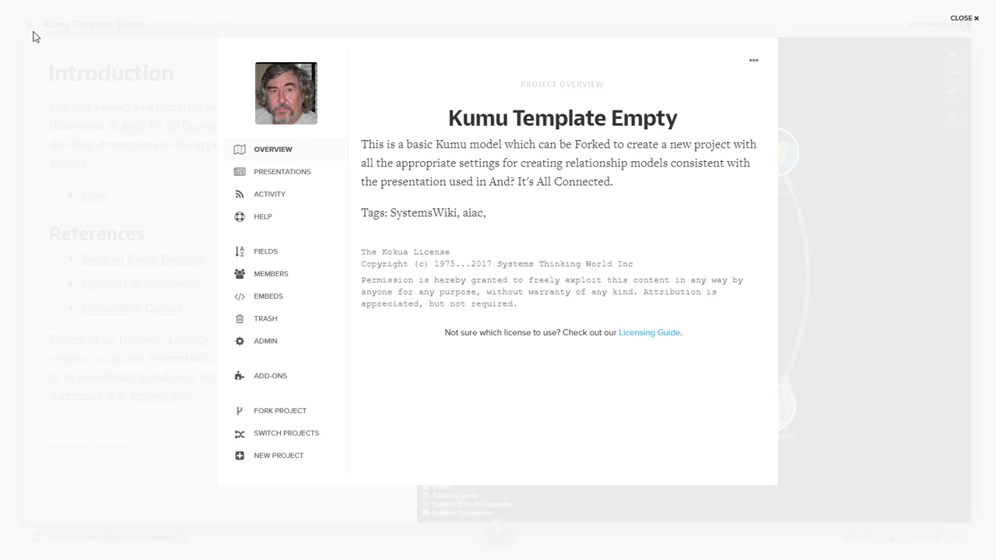
pyautogui.click(265, 319)
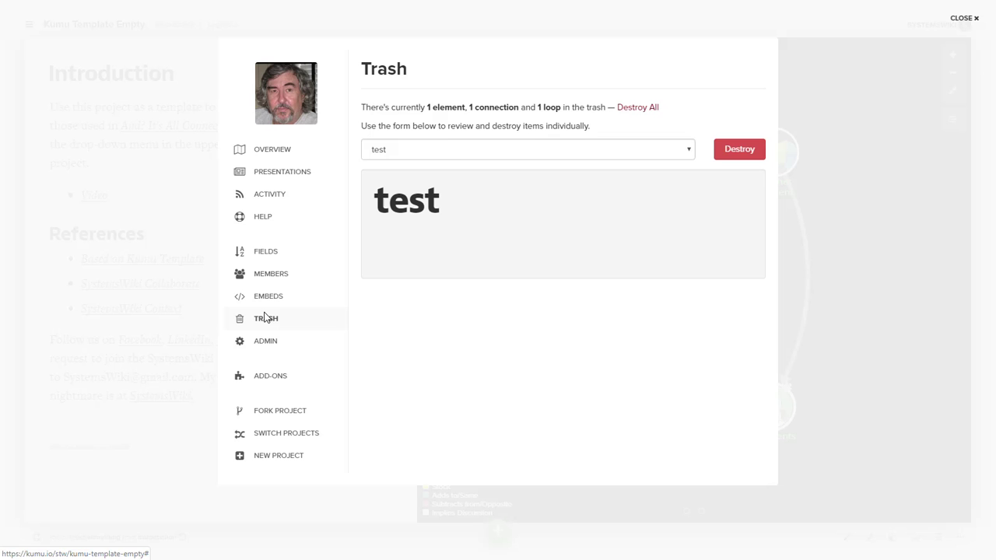
pyautogui.click(687, 151)
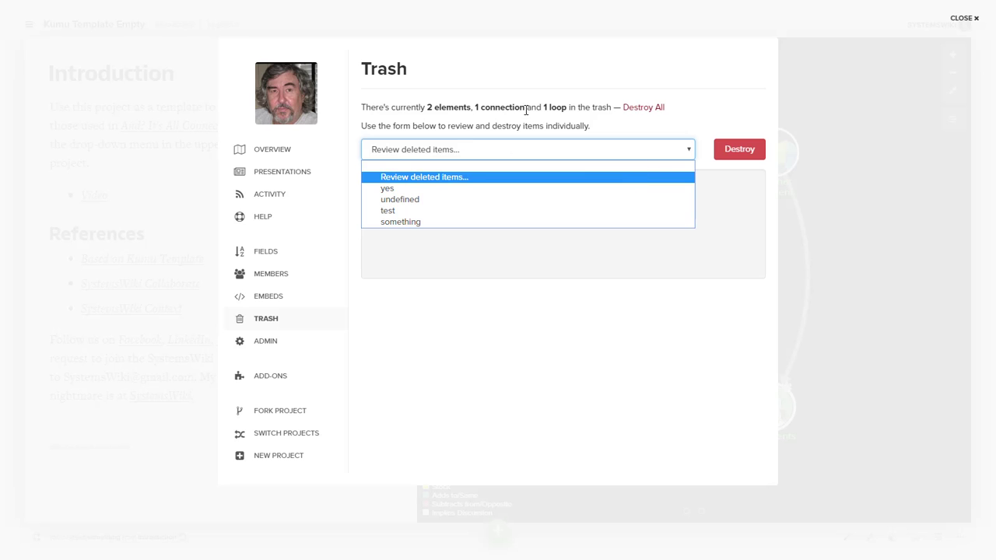
pyautogui.click(469, 200)
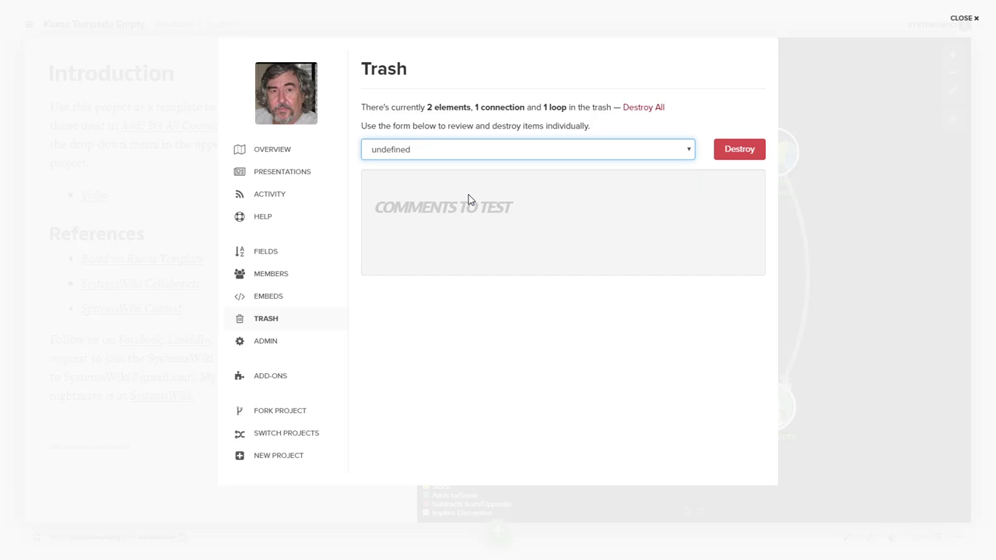
pyautogui.click(682, 153)
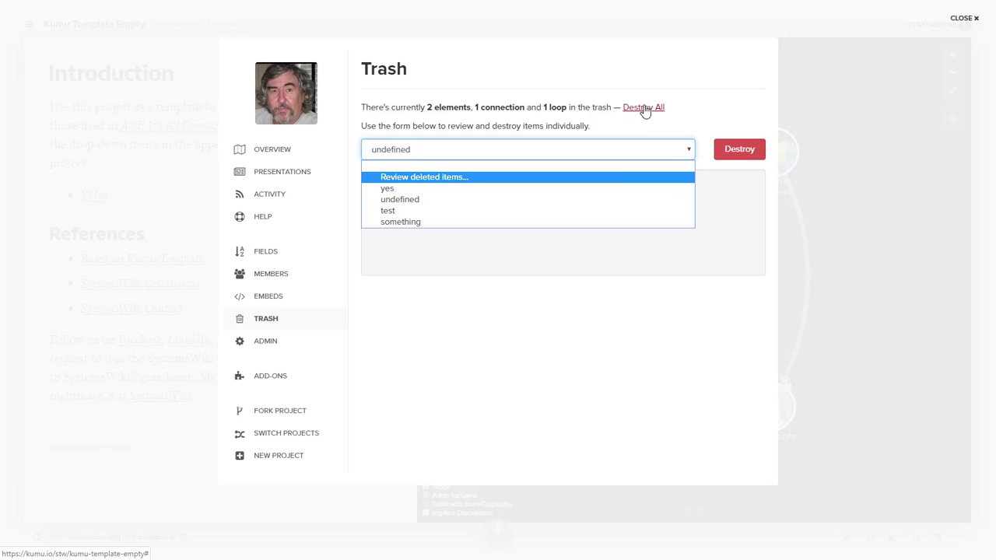
pyautogui.click(688, 154)
pyautogui.click(686, 155)
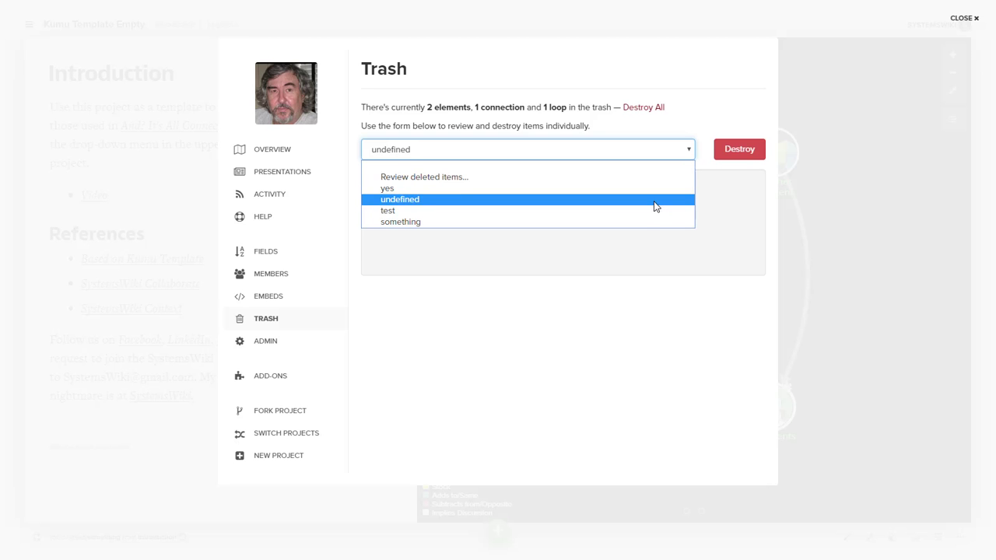
pyautogui.click(876, 28)
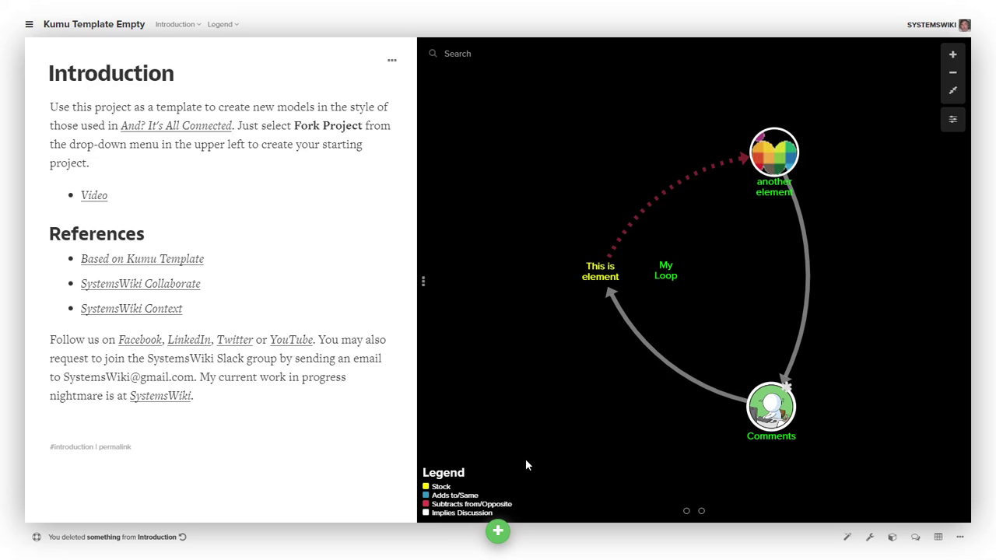
# Add the deleted "something" element back by choosing its suggested label, and place it in the empty area above and left of "This is element".
pyautogui.press('e')
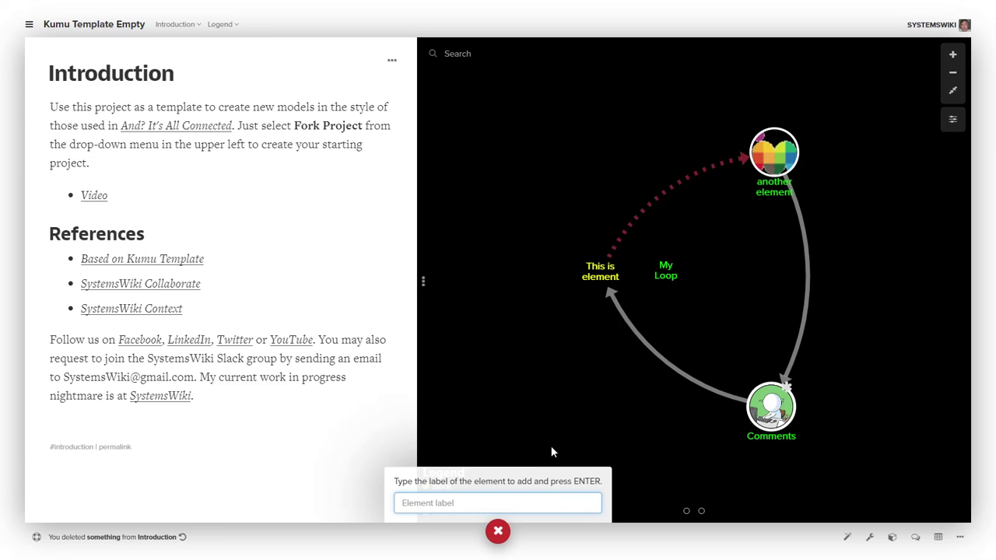
pyautogui.write('s')
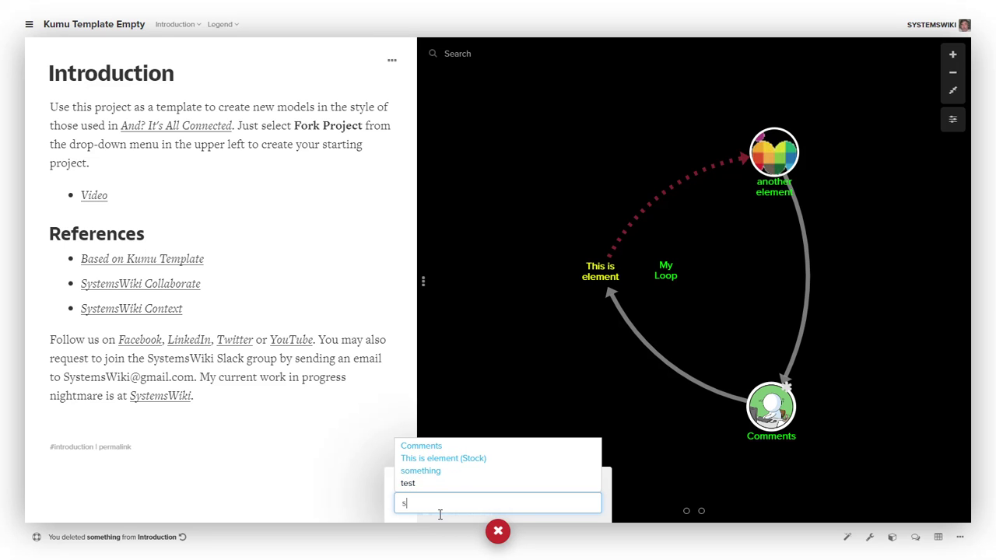
pyautogui.click(435, 474)
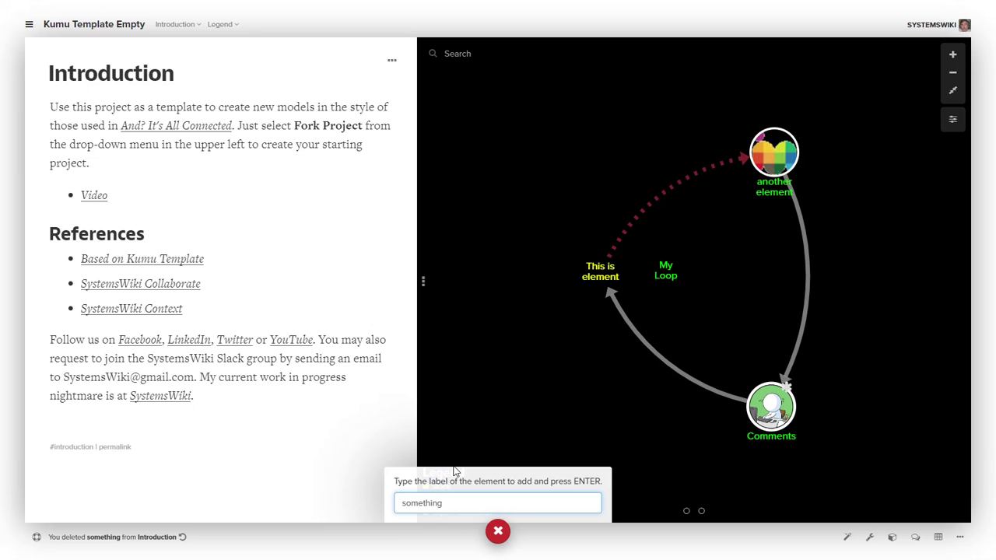
pyautogui.press('Return')
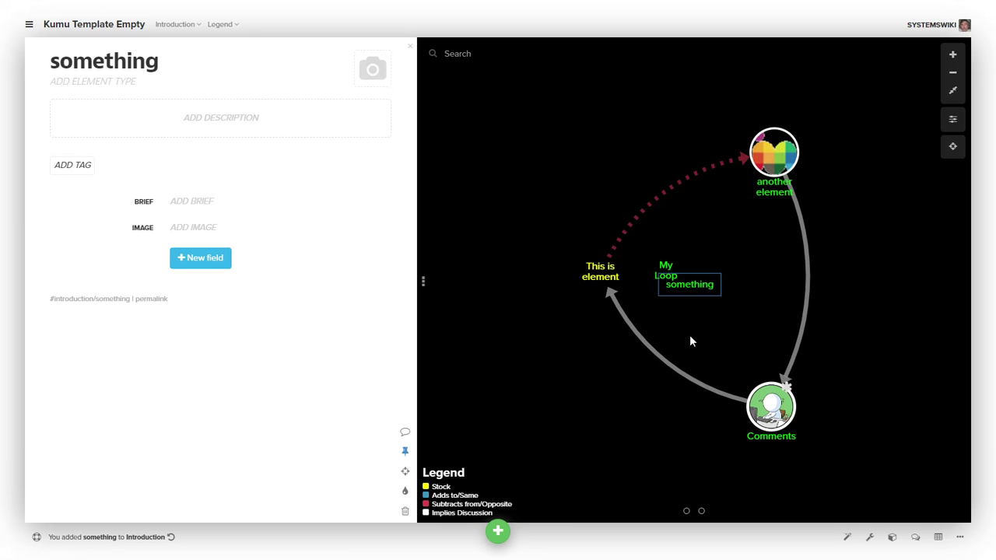
pyautogui.moveTo(703, 288); pyautogui.dragTo(504, 159)
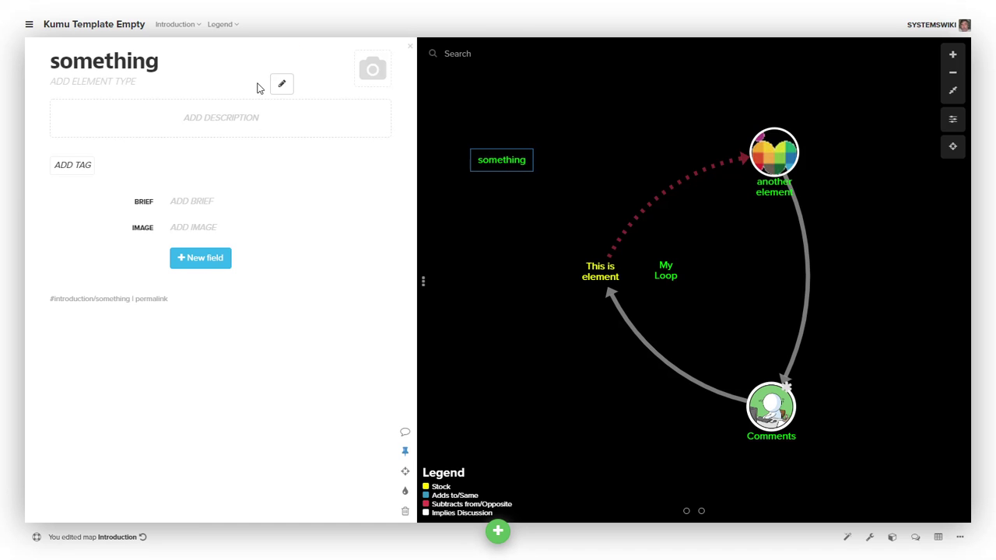
# Set the "something" element's type to Stock and its description to "this is some text".
pyautogui.click(280, 86)
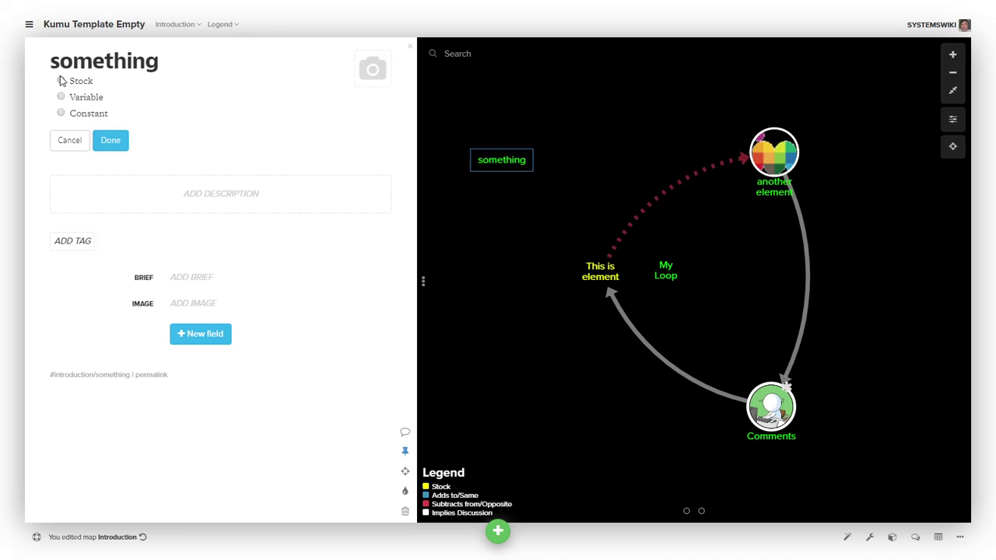
pyautogui.click(61, 81)
pyautogui.click(107, 141)
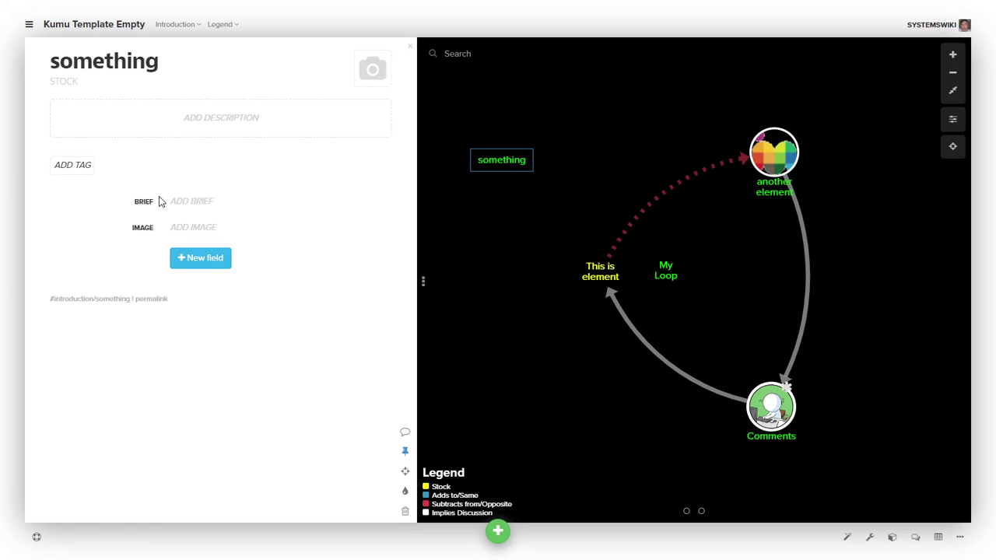
pyautogui.click(209, 123)
pyautogui.write('this is some text')
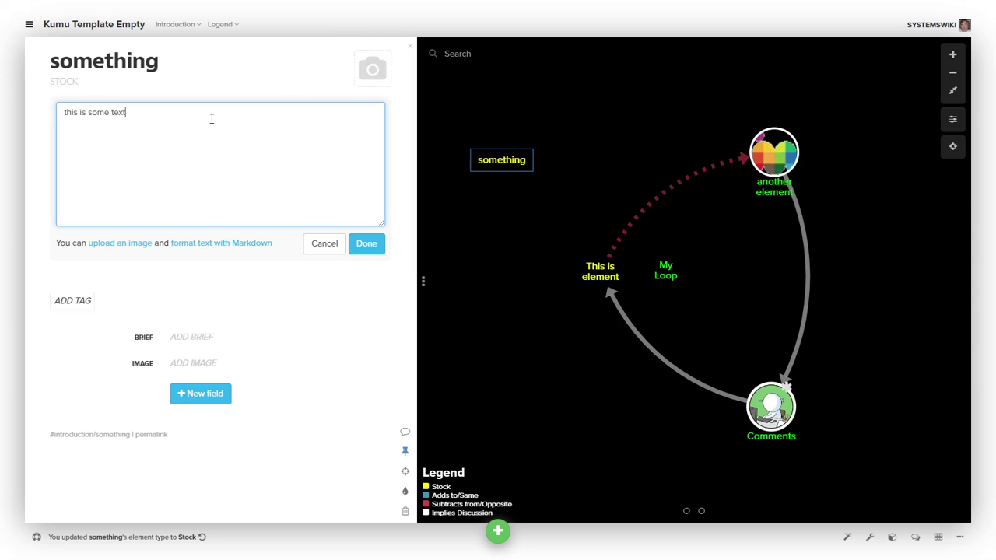
pyautogui.click(366, 244)
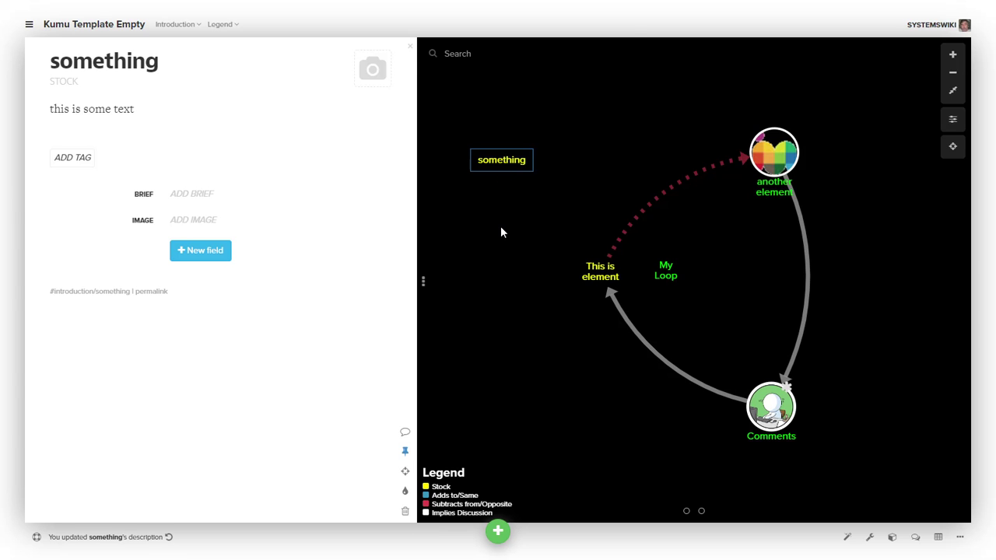
# Delete the "something" element and undo the deletion.
pyautogui.press('Delete')
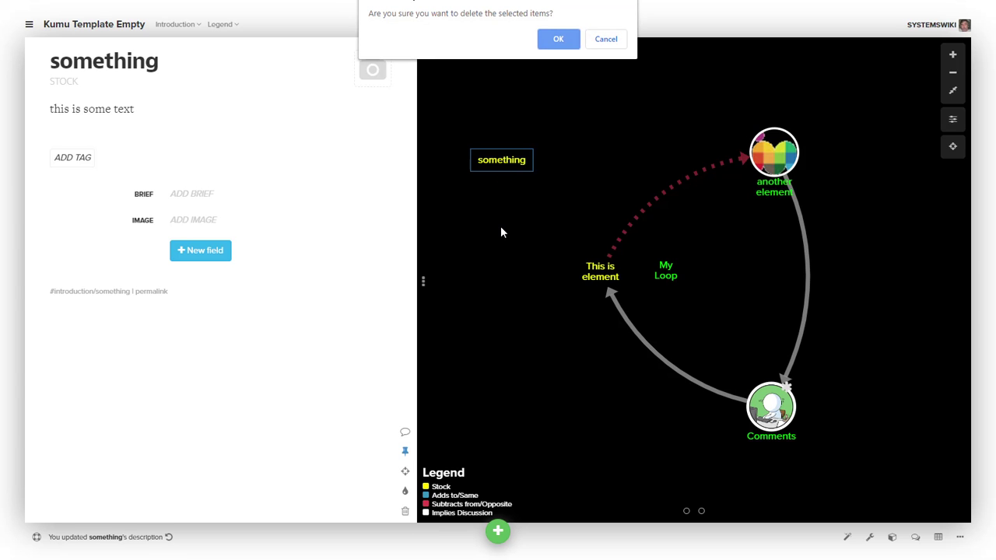
pyautogui.click(564, 39)
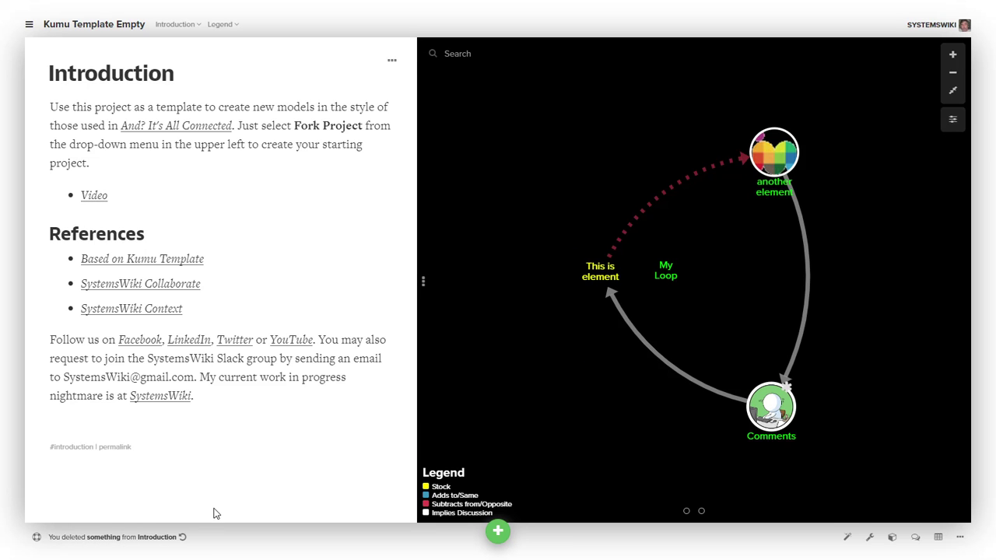
pyautogui.click(185, 538)
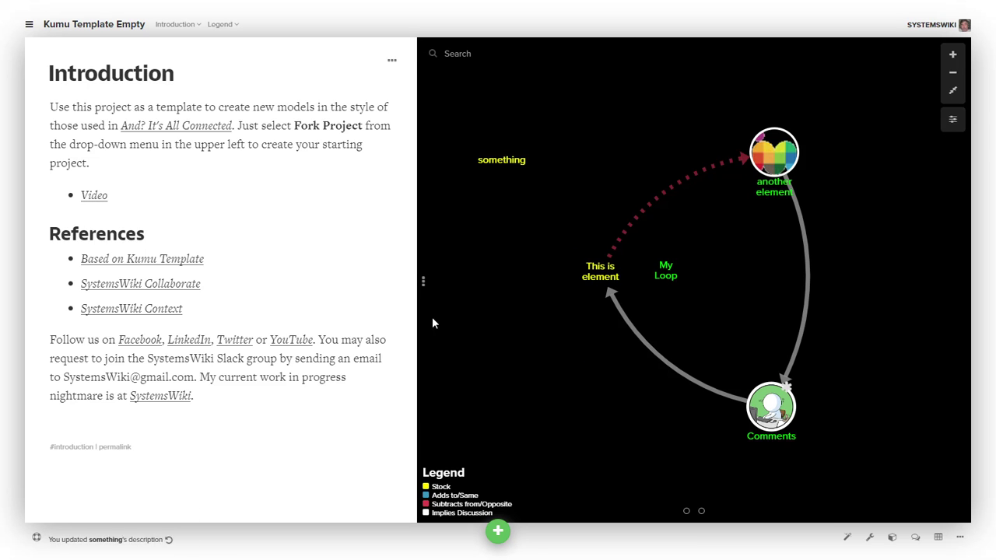
# Delete the "something" stock with its description from the map.
pyautogui.click(516, 161)
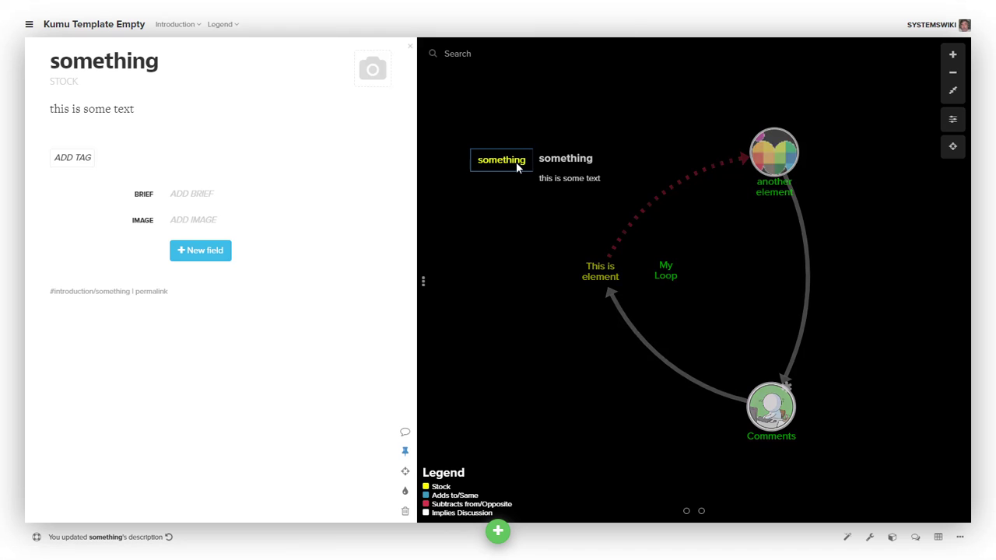
pyautogui.press('Delete')
pyautogui.click(568, 45)
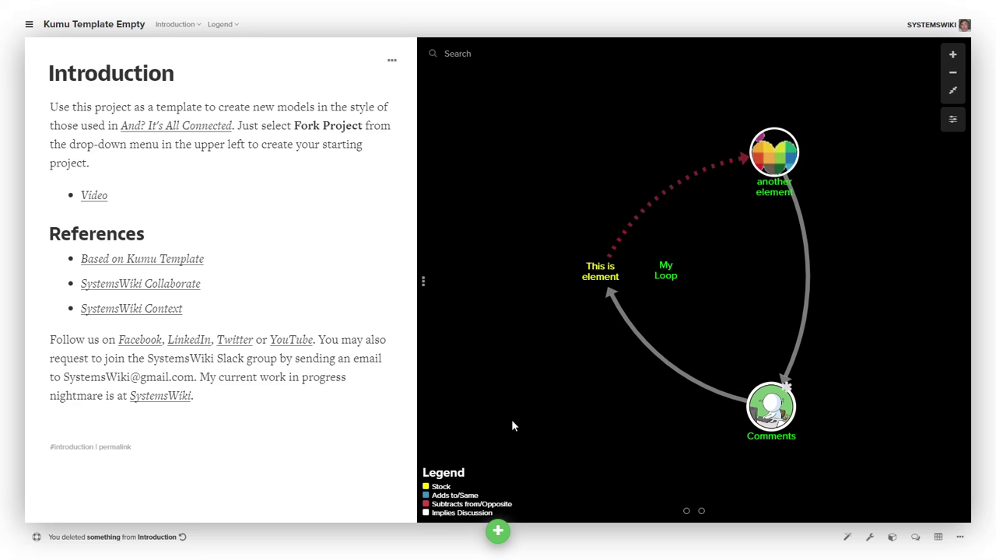
# Restore the deleted "something (Stock)" element to the map from the label suggestions and move it clear of the loop, above and left of "This is element".
pyautogui.click(498, 531)
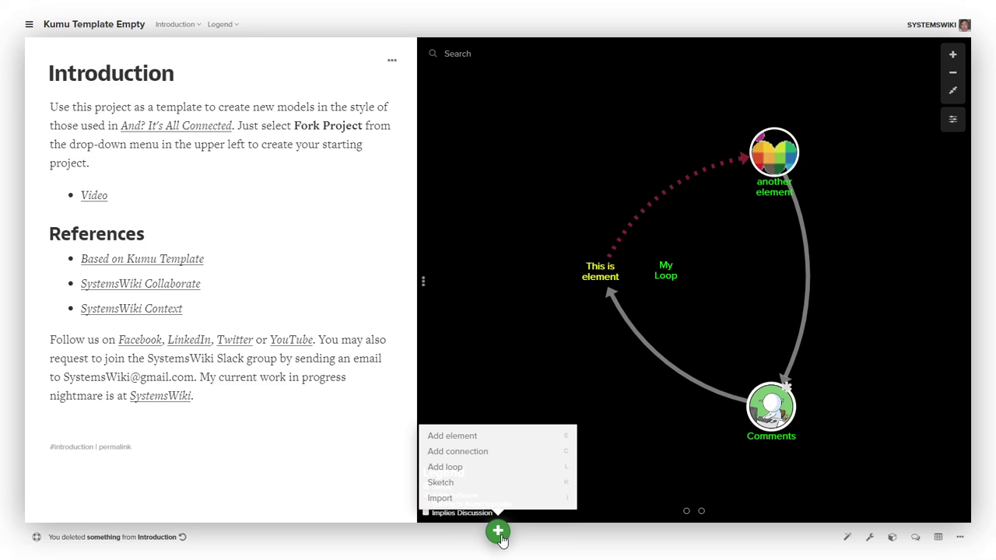
pyautogui.click(453, 437)
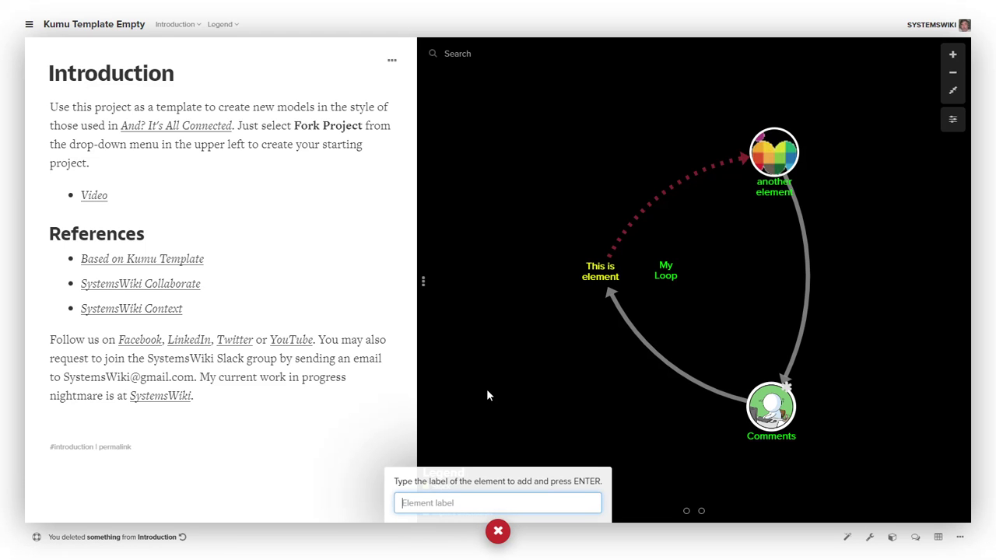
pyautogui.write('s')
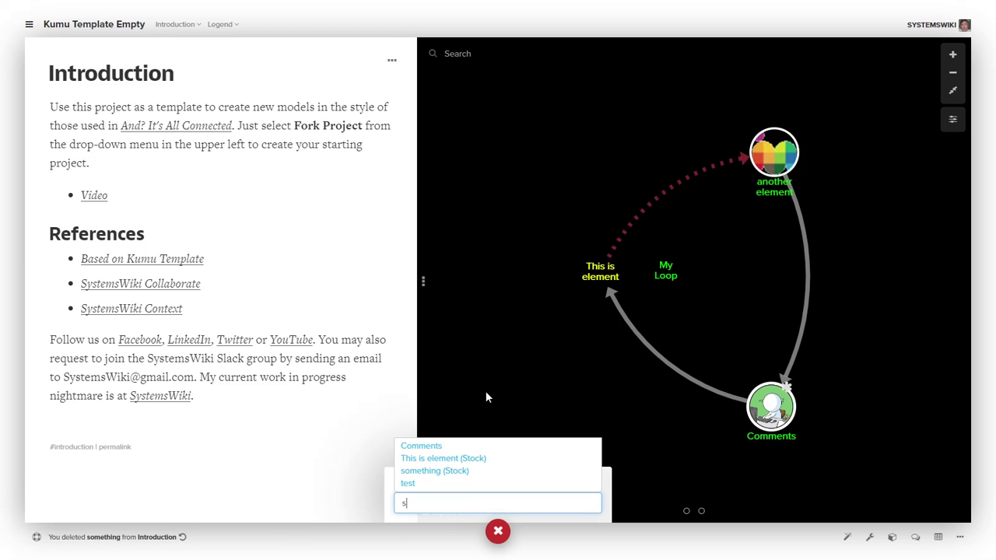
pyautogui.click(450, 471)
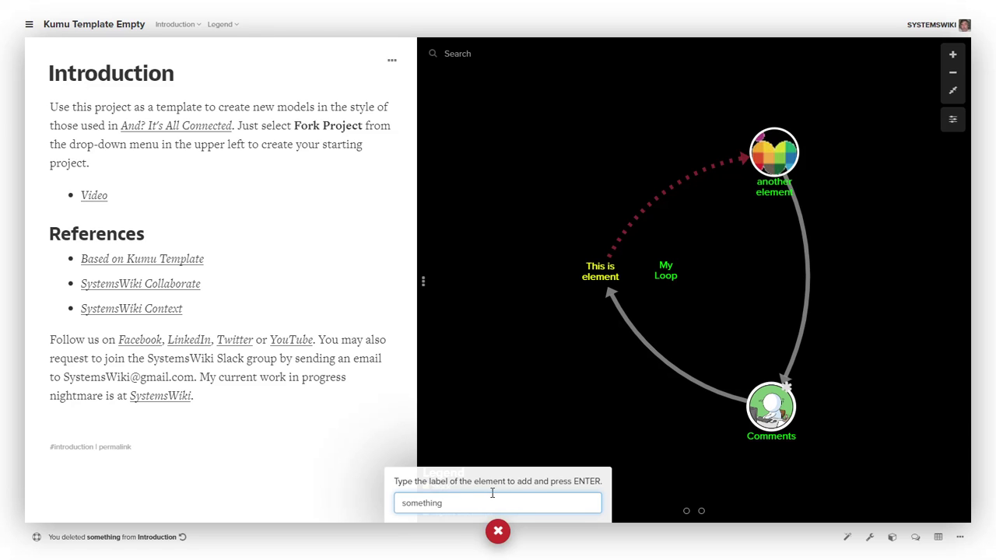
pyautogui.press('Return')
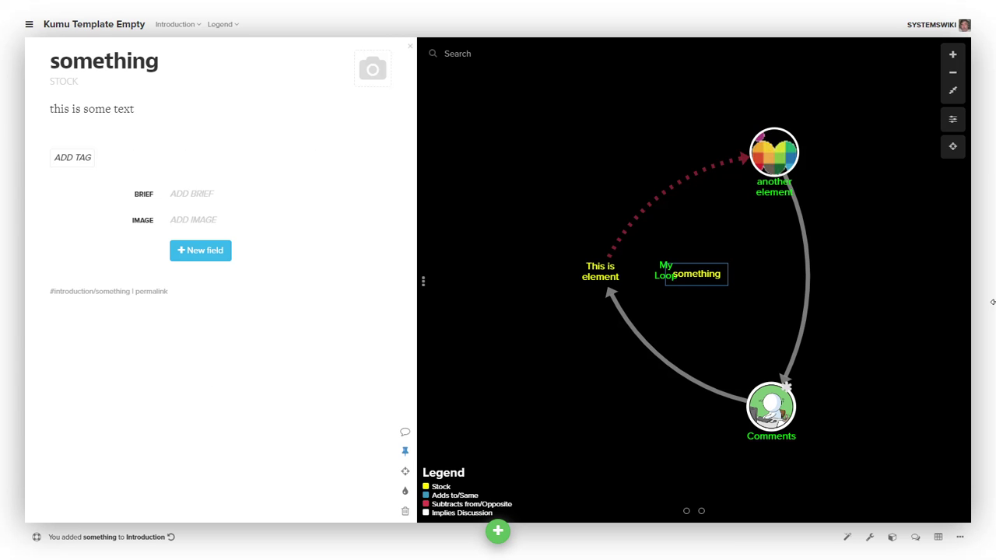
pyautogui.moveTo(704, 274); pyautogui.dragTo(526, 174)
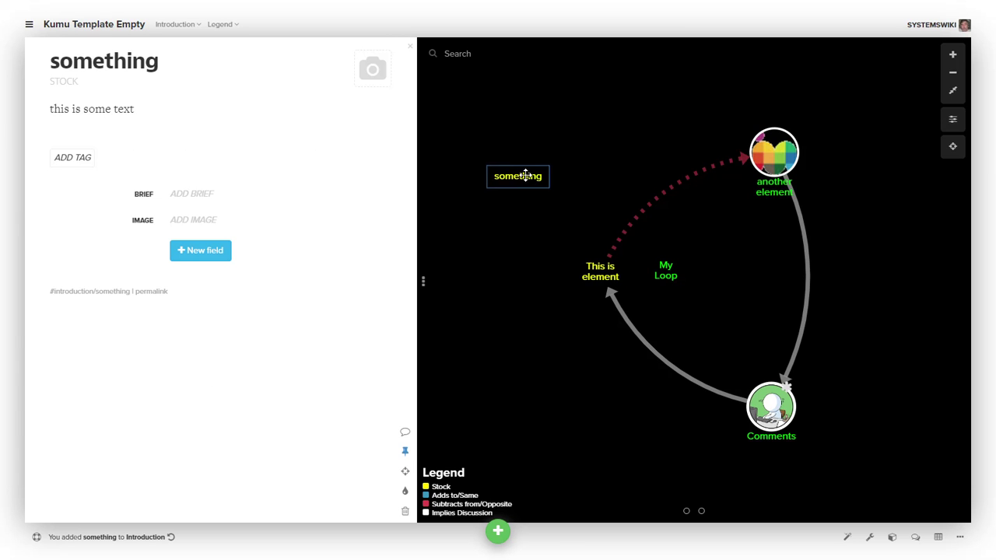
pyautogui.moveTo(133, 98)
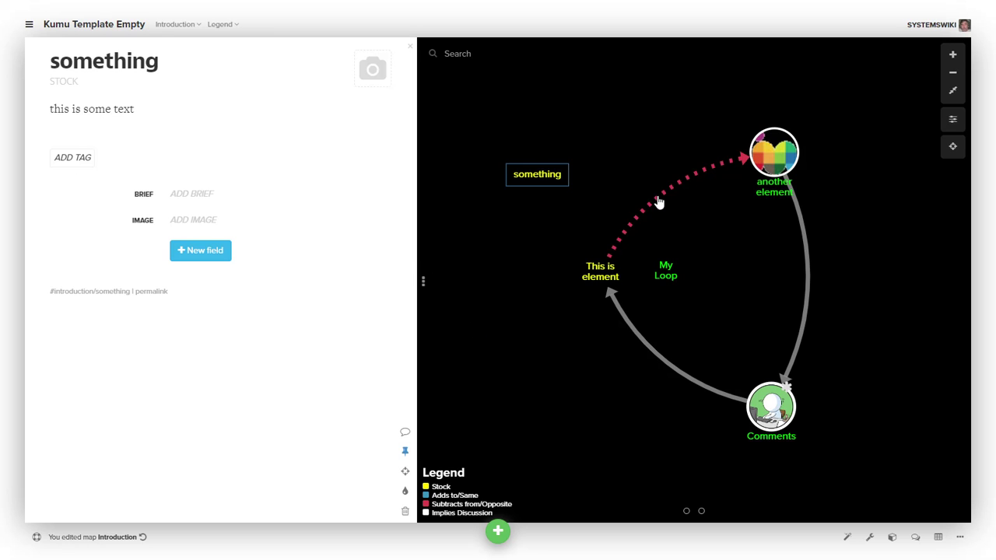
# Delete the connection from "Comments" to "This is element" and undo the deletion.
pyautogui.click(662, 368)
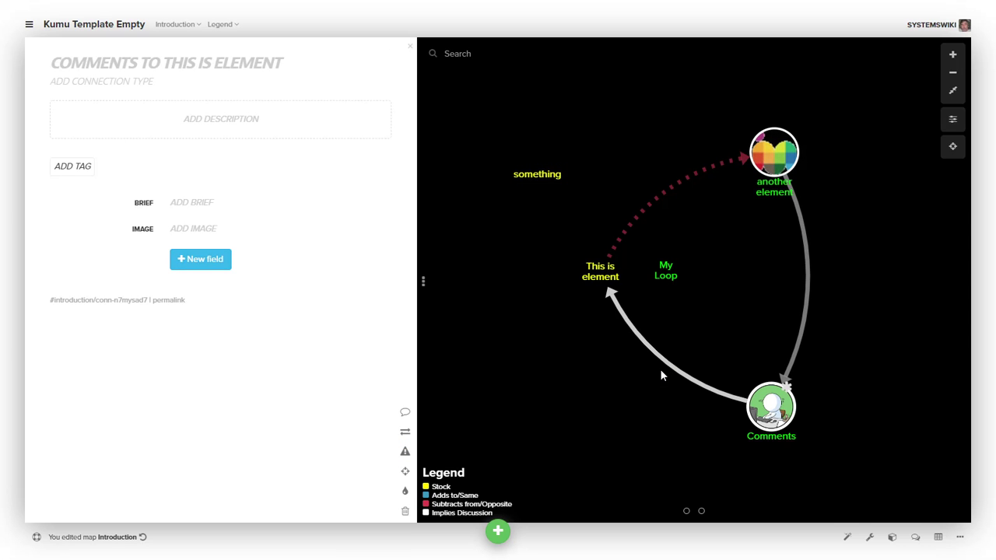
pyautogui.press('Delete')
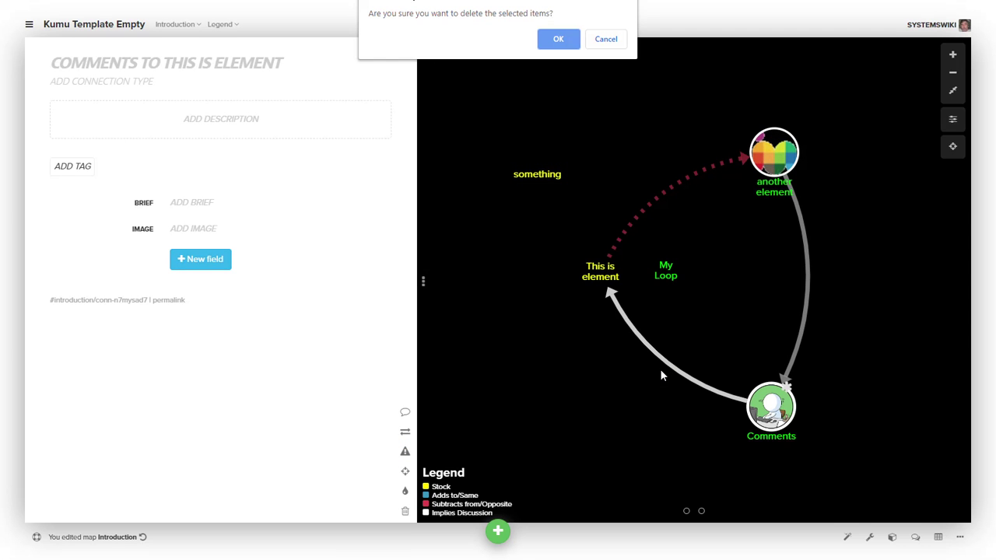
pyautogui.click(558, 39)
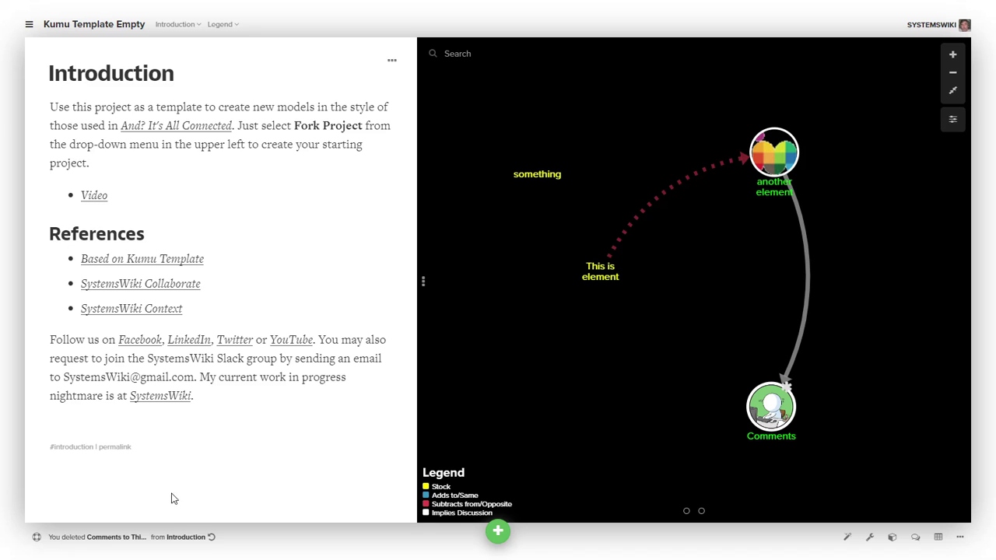
pyautogui.click(211, 536)
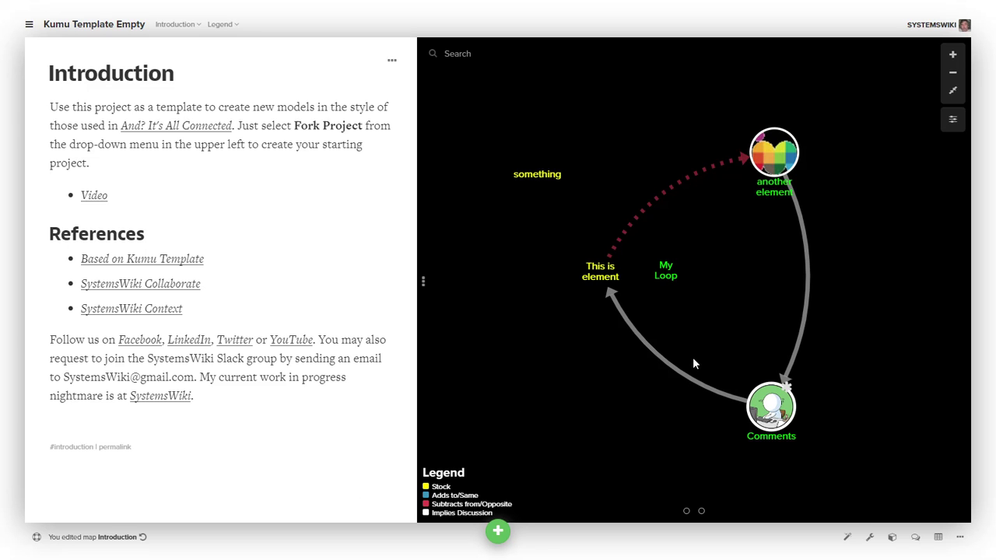
# Delete the "My Loop" loop from the map and undo its deletion.
pyautogui.click(668, 276)
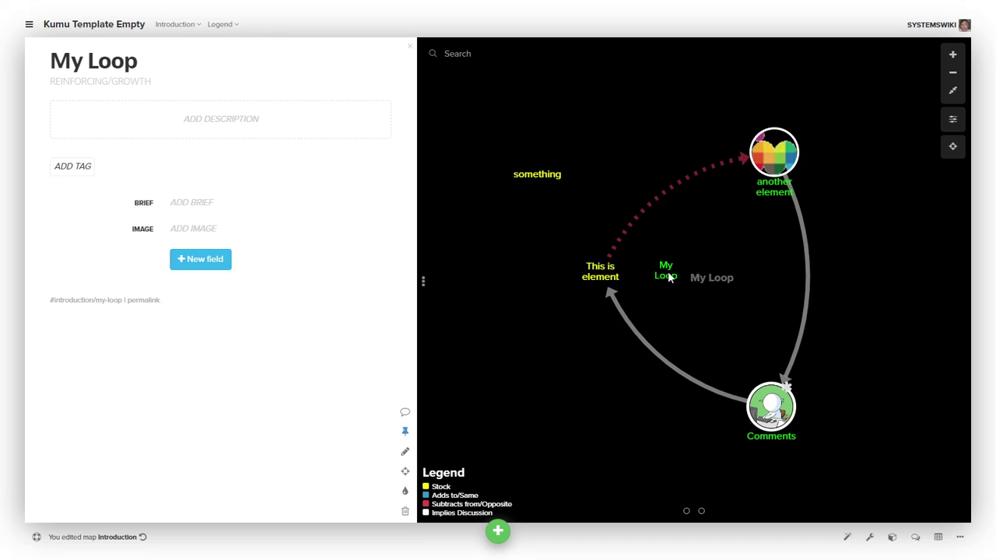
pyautogui.press('Delete')
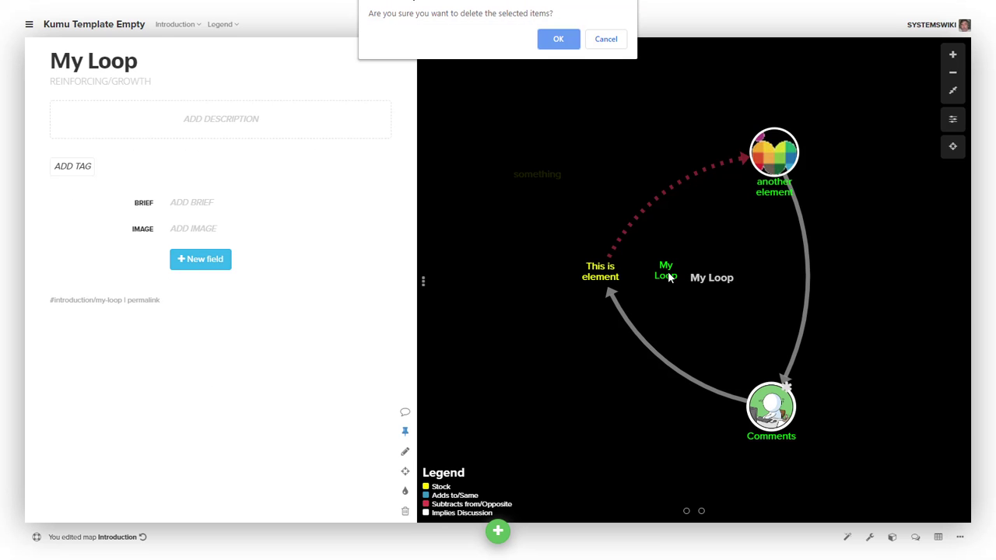
pyautogui.click(547, 41)
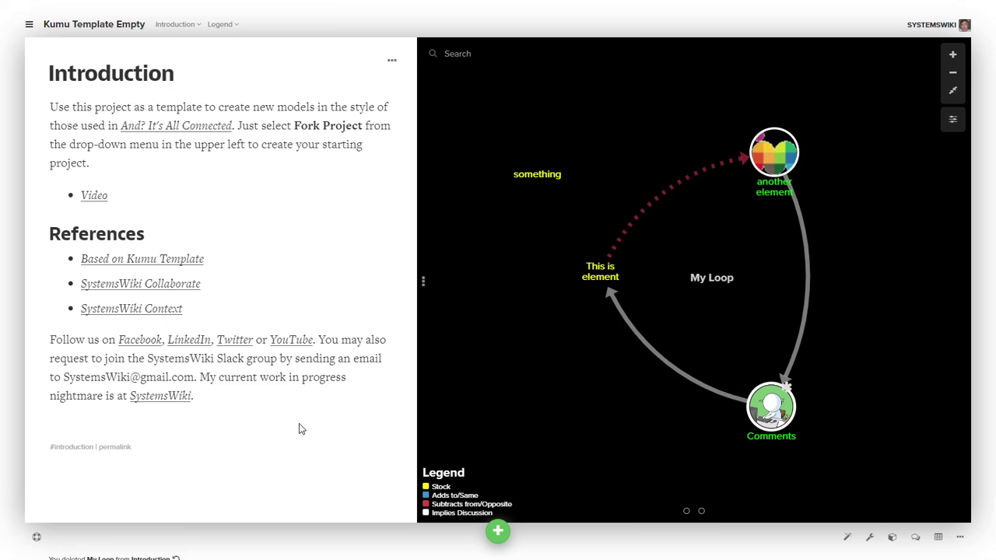
pyautogui.click(178, 537)
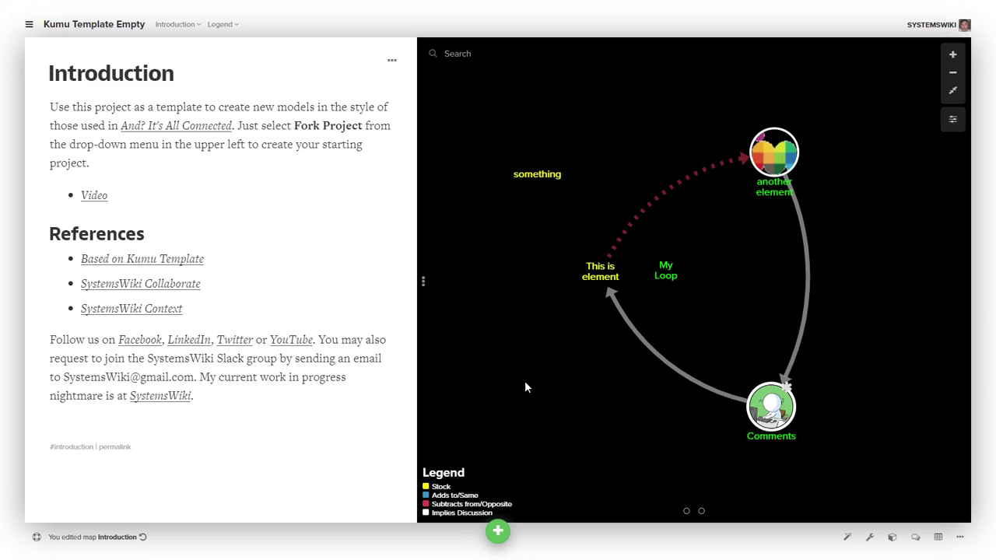
# Move the "something" element slightly down and left on the map, and return to the Kumu Template Empty project from the Rural Community Food System project.
pyautogui.moveTo(546, 179); pyautogui.dragTo(528, 205)
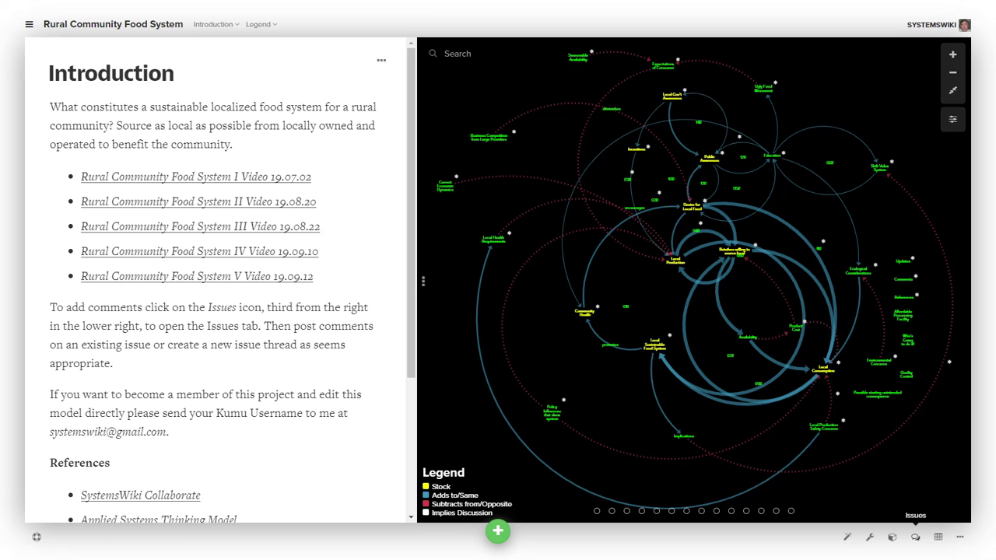
pyautogui.click(433, 1)
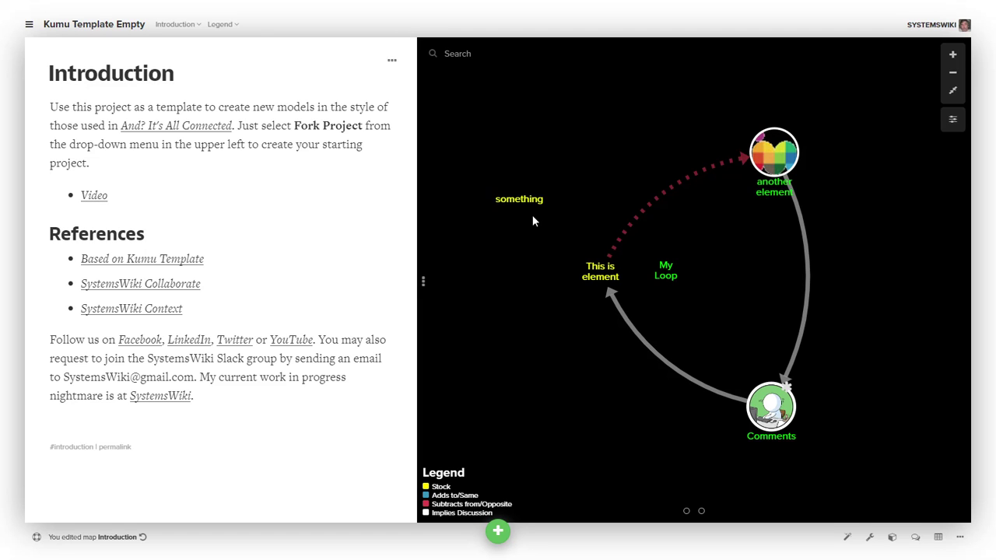